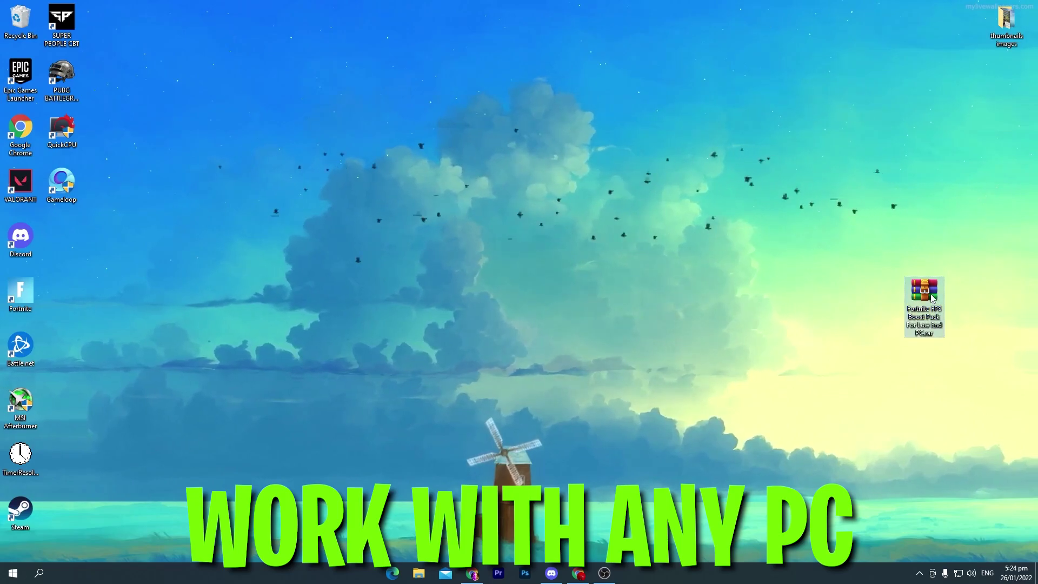
- Move the Fortnite FPS Boost Pack For Low End PC.rar icon to the desktop's top centre
{"action": "left_click_drag", "start_coordinate": [935, 299], "coordinate": [1005, 81]}
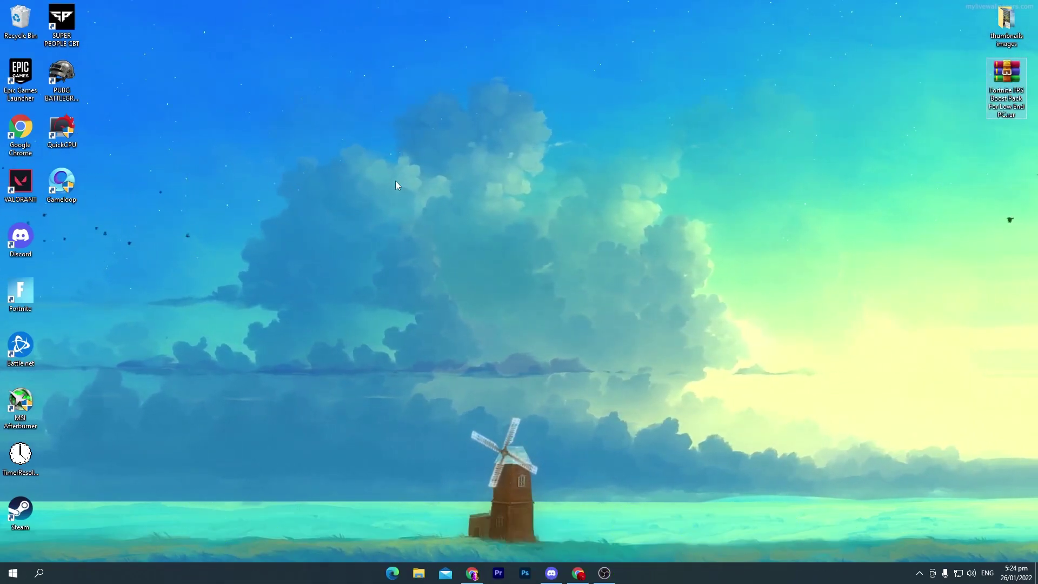
{"action": "left_click_drag", "start_coordinate": [992, 90], "coordinate": [557, 108]}
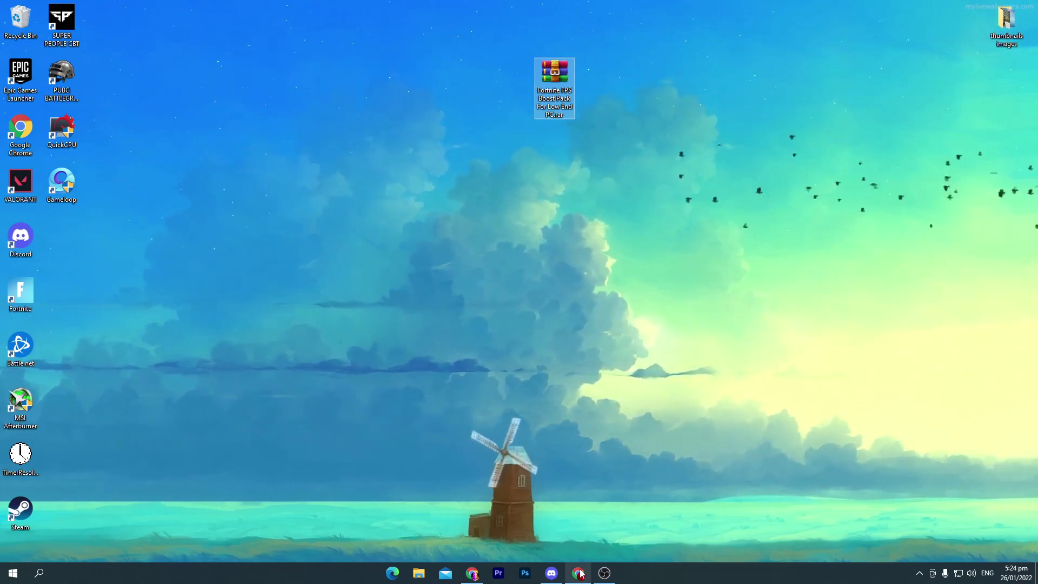
- Search ripexpacks.xyz for 'fps boost pack' and open the Fortnite FPS Boost Pack New post to download it
{"action": "mouse_move", "coordinate": [579, 574]}
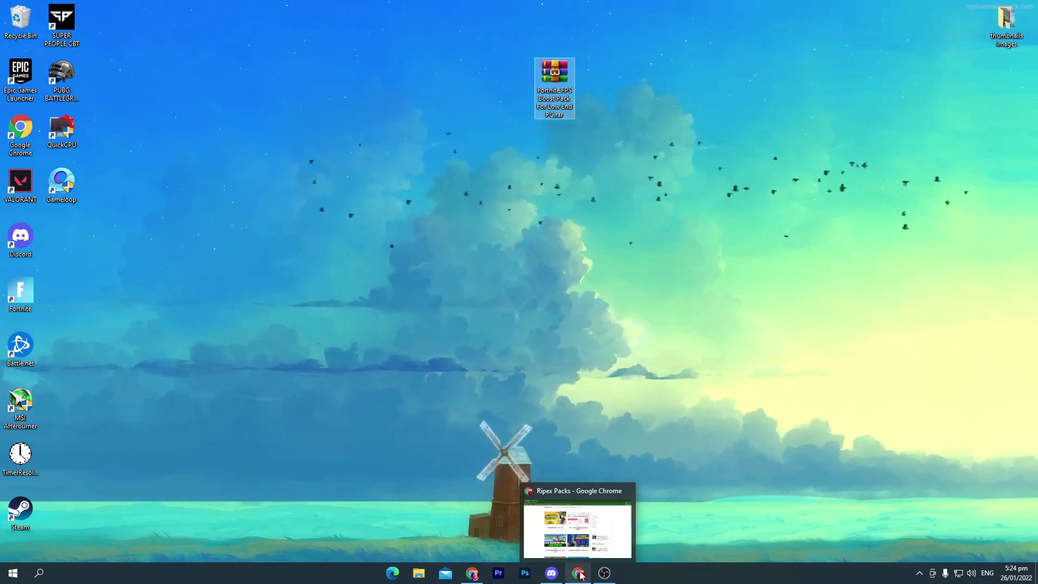
{"action": "left_click", "coordinate": [579, 575]}
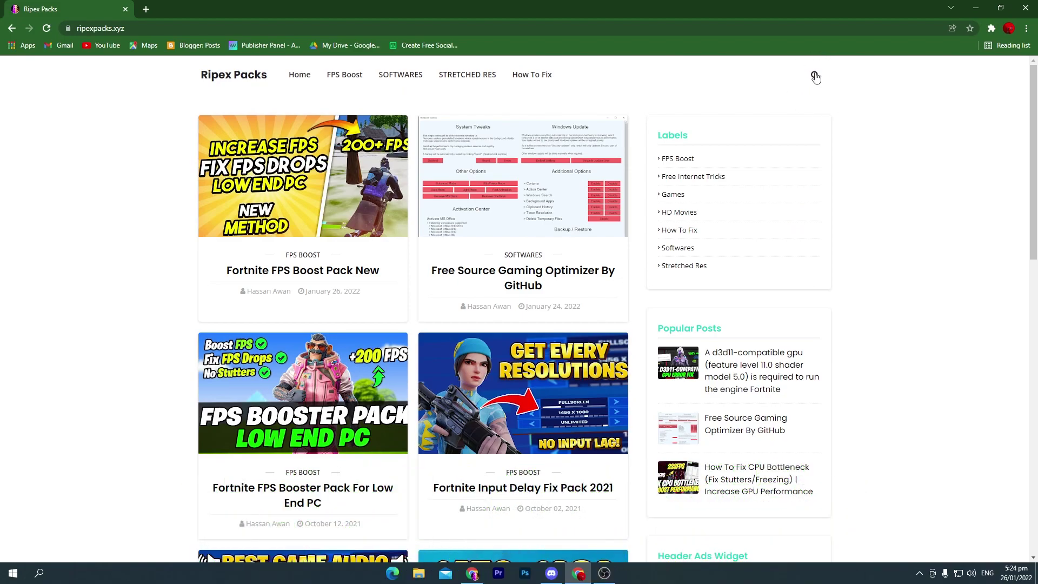
{"action": "left_click", "coordinate": [814, 75]}
{"action": "left_click", "coordinate": [113, 5]}
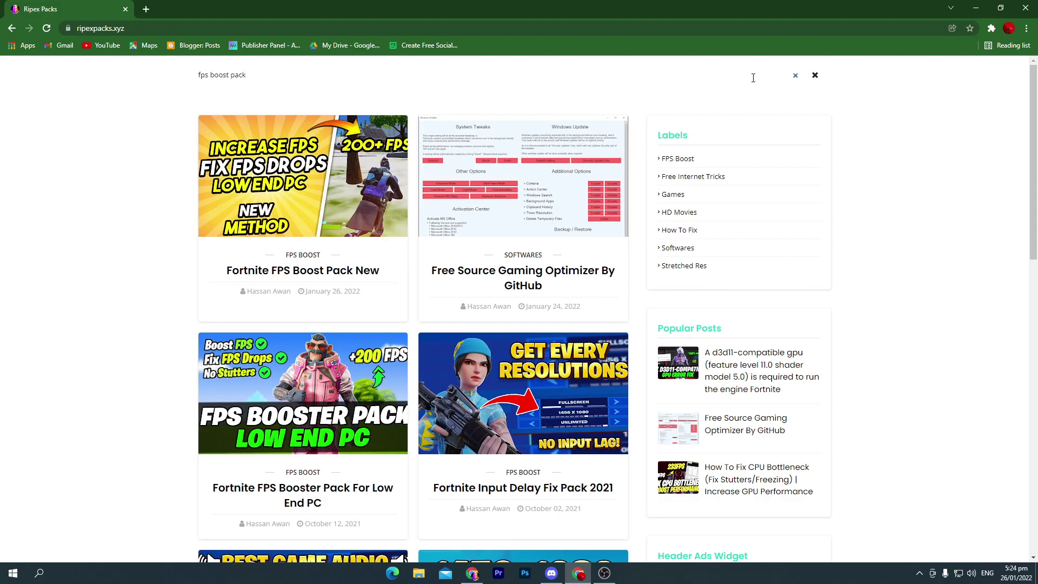
{"action": "key", "text": "Return"}
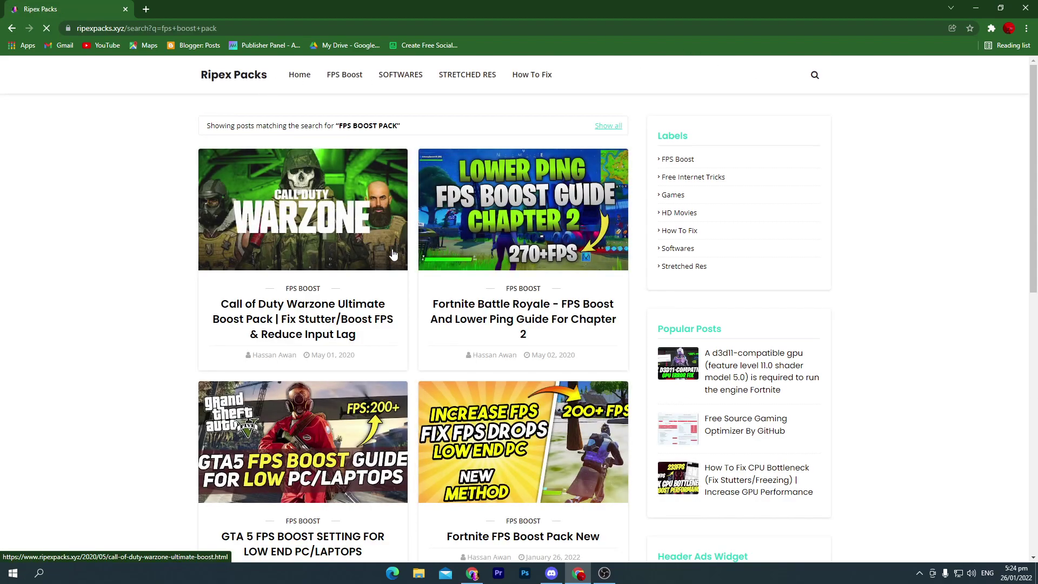
{"action": "left_click", "coordinate": [533, 450]}
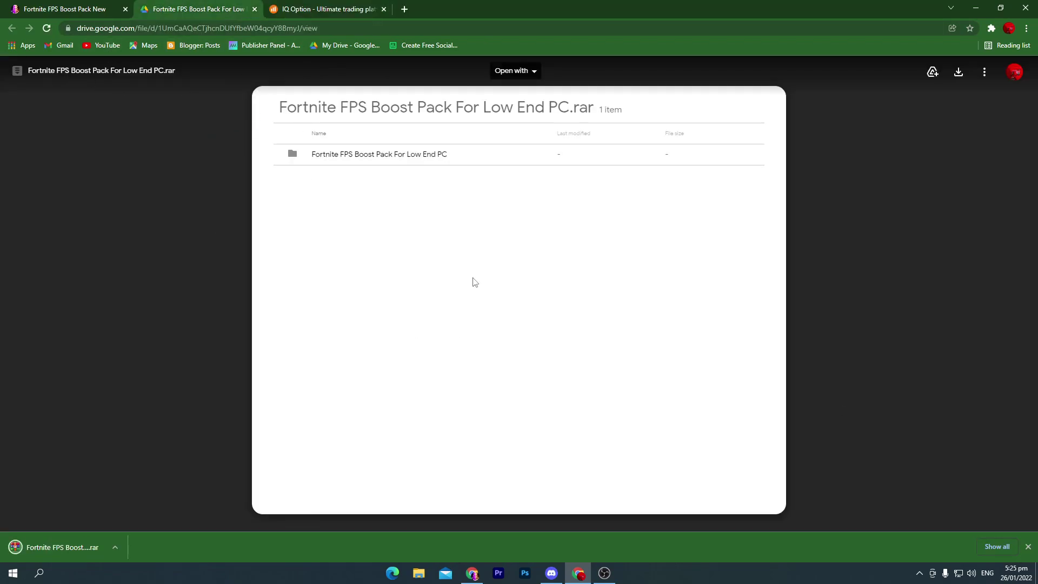
- Extract the boost pack folder from the .rar onto the desktop with WinRAR and open it
{"action": "left_click", "coordinate": [975, 8]}
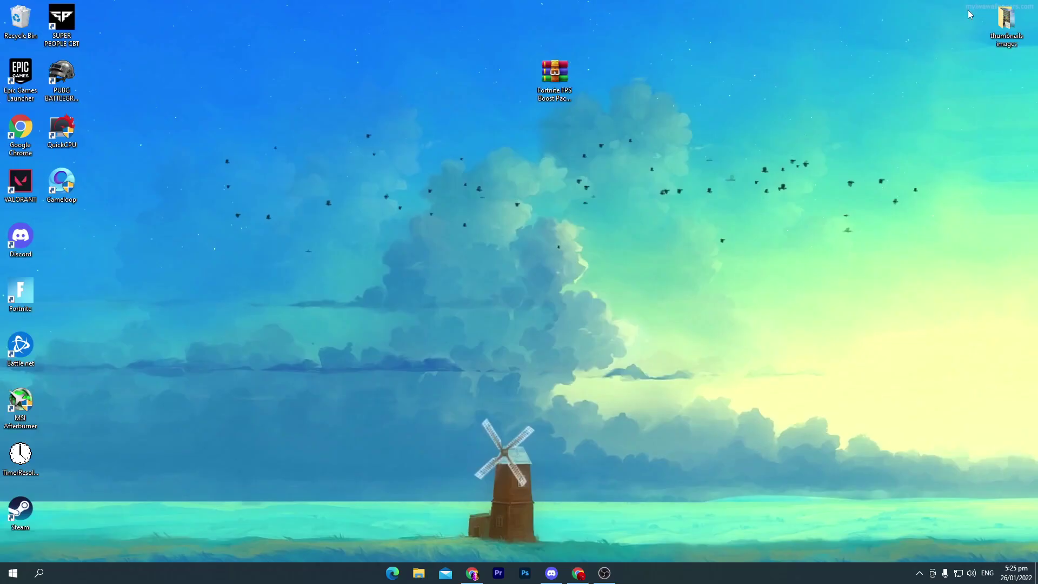
{"action": "double_click", "coordinate": [554, 73]}
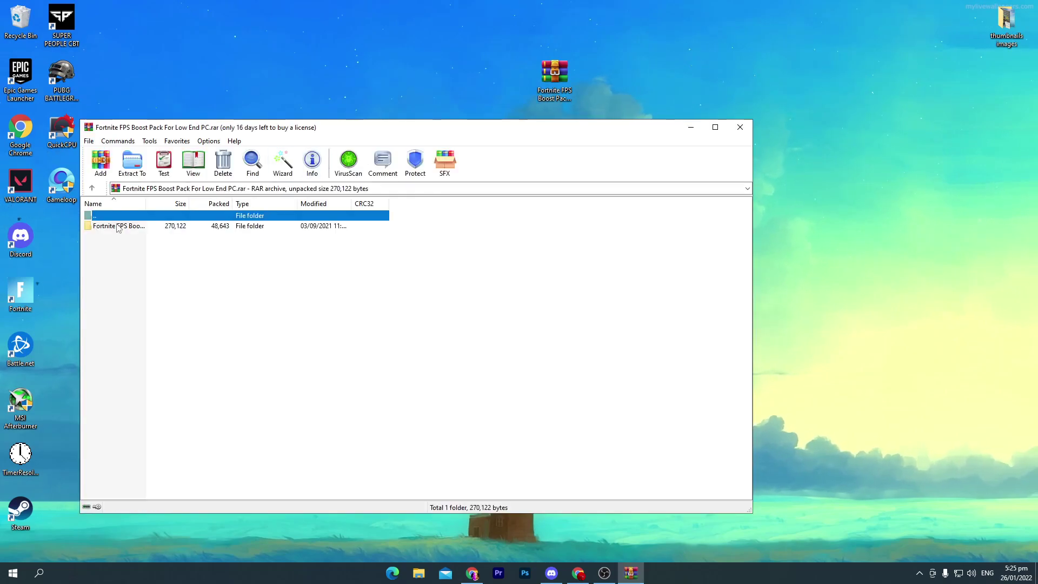
{"action": "left_click_drag", "start_coordinate": [116, 225], "coordinate": [841, 198]}
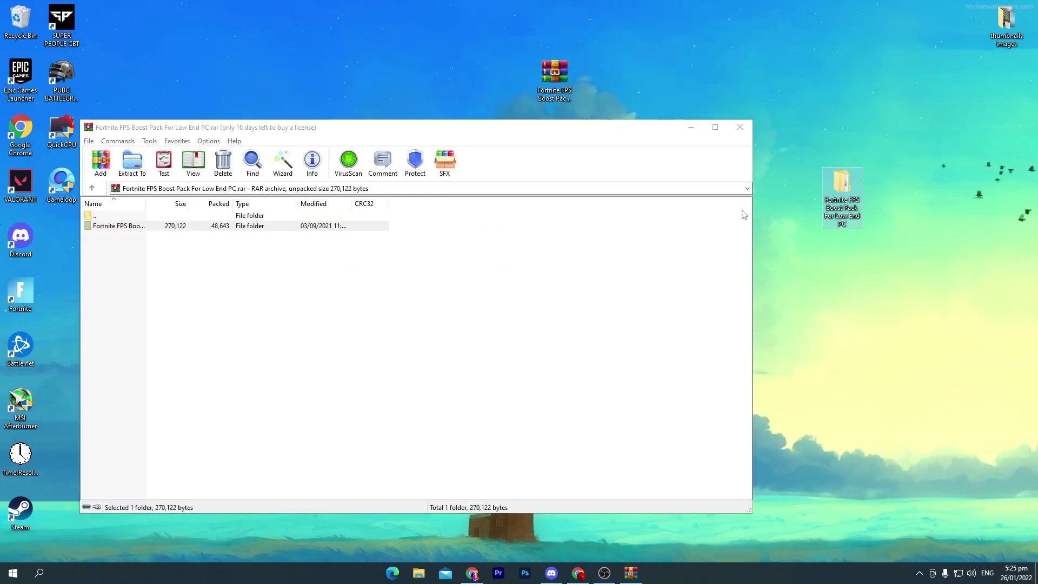
{"action": "left_click", "coordinate": [740, 127]}
{"action": "double_click", "coordinate": [847, 187]}
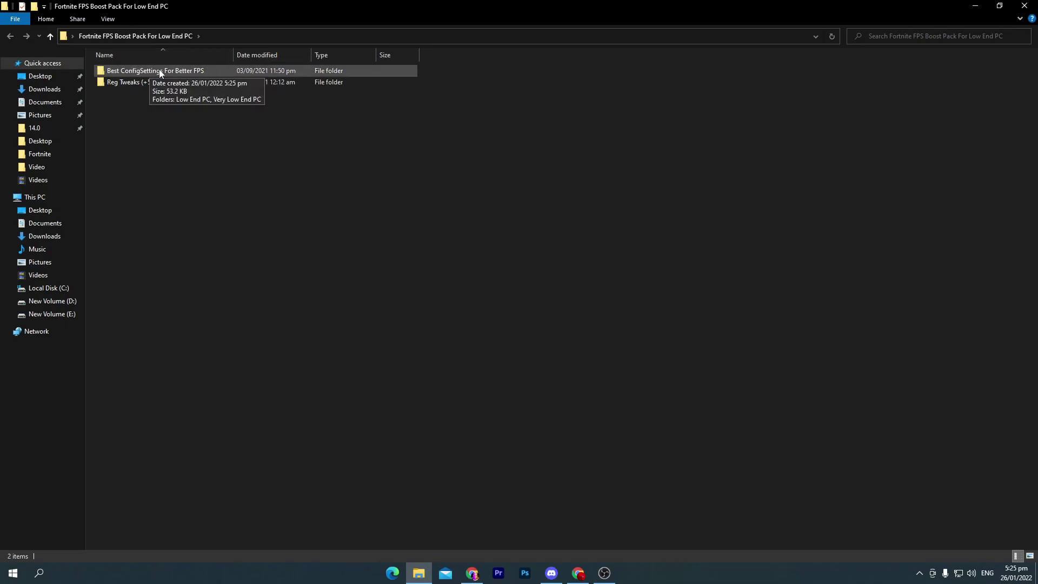
- Copy GameUserSettings.ini from Best ConfigSettings For Better FPS > Low End PC
{"action": "double_click", "coordinate": [194, 71]}
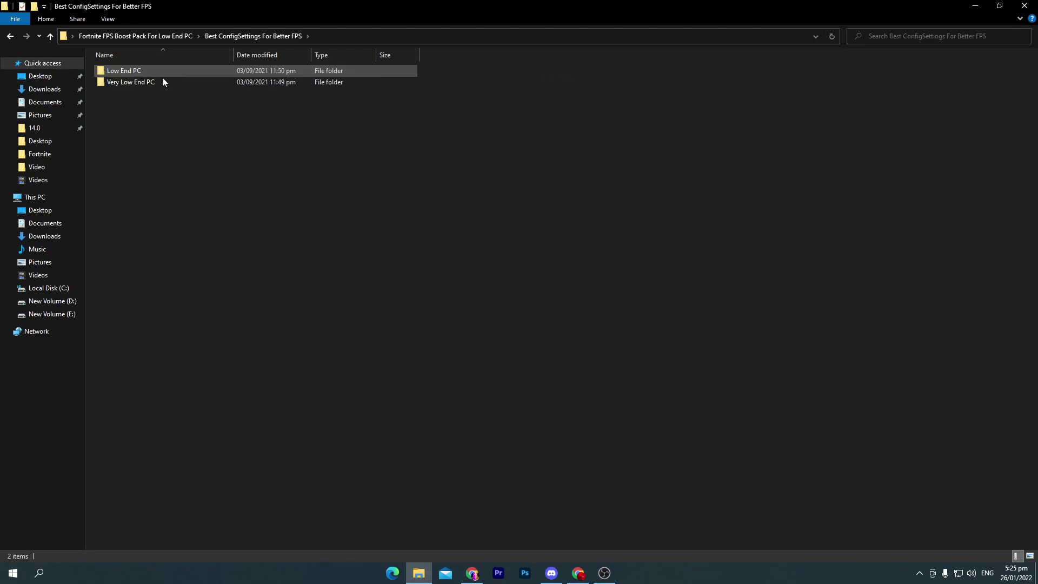
{"action": "left_click_drag", "start_coordinate": [124, 104], "coordinate": [251, 56]}
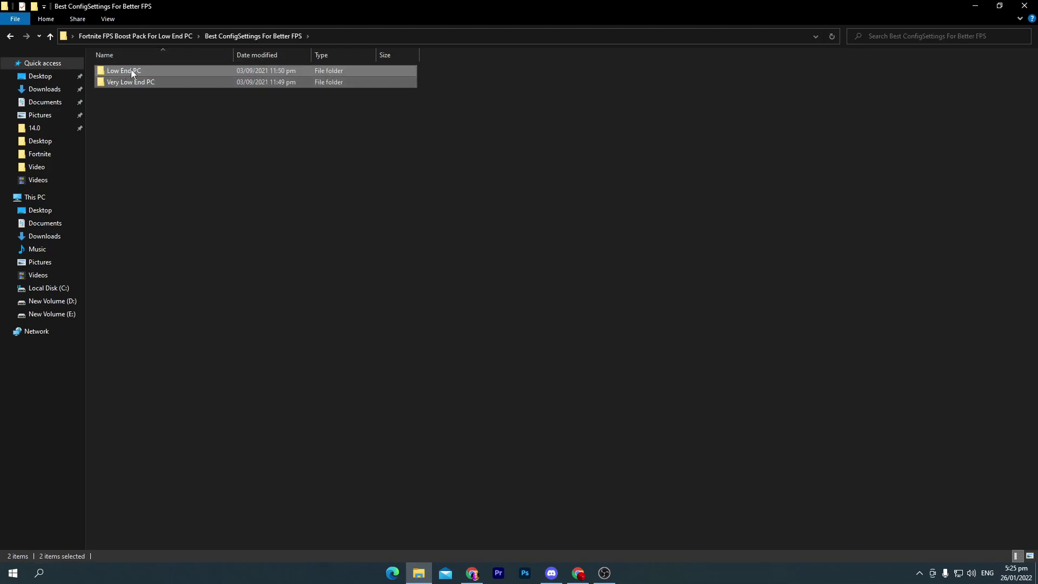
{"action": "left_click", "coordinate": [133, 100]}
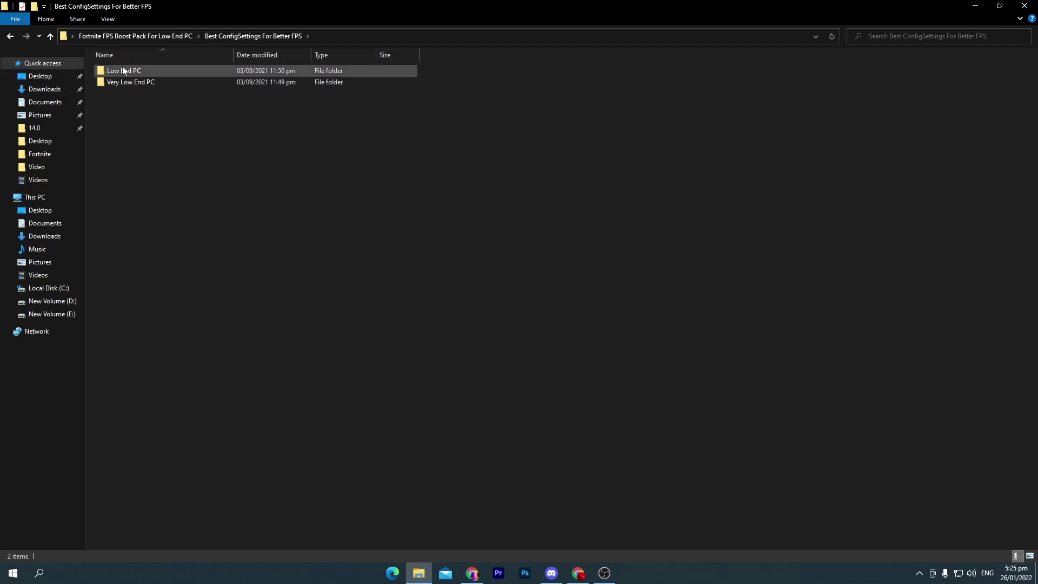
{"action": "double_click", "coordinate": [136, 71]}
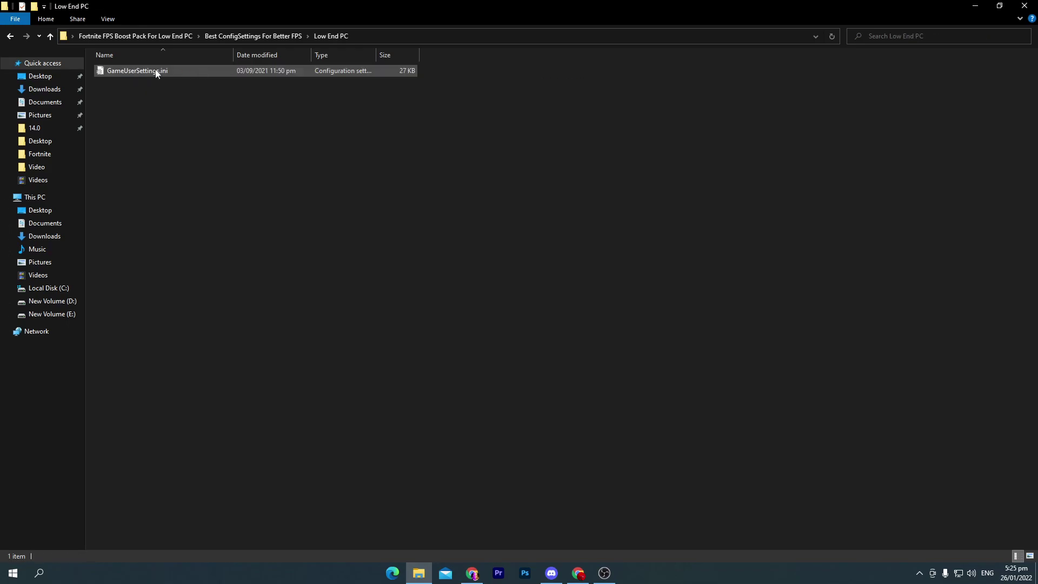
{"action": "right_click", "coordinate": [124, 72]}
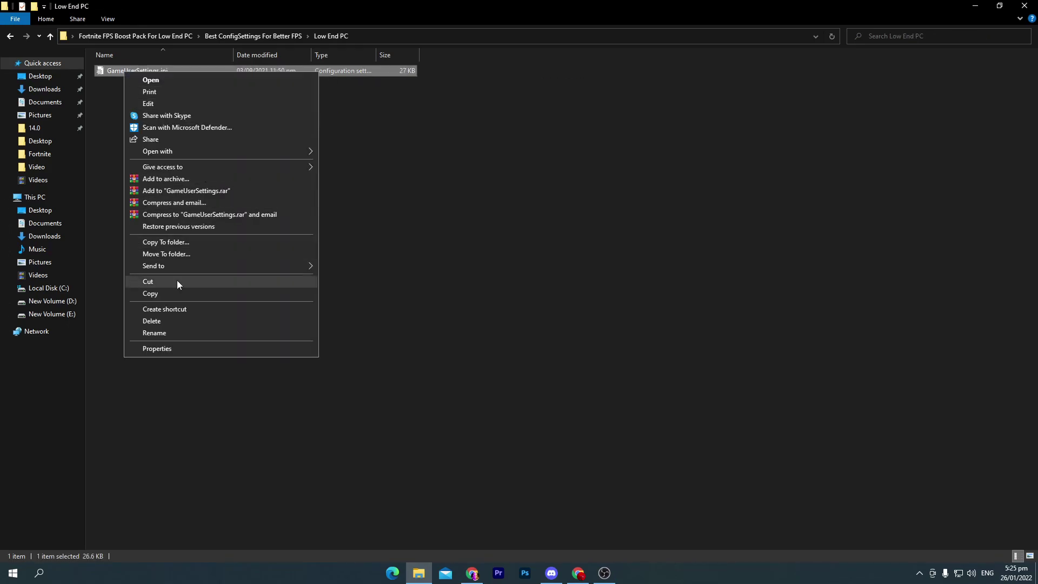
{"action": "left_click", "coordinate": [164, 295]}
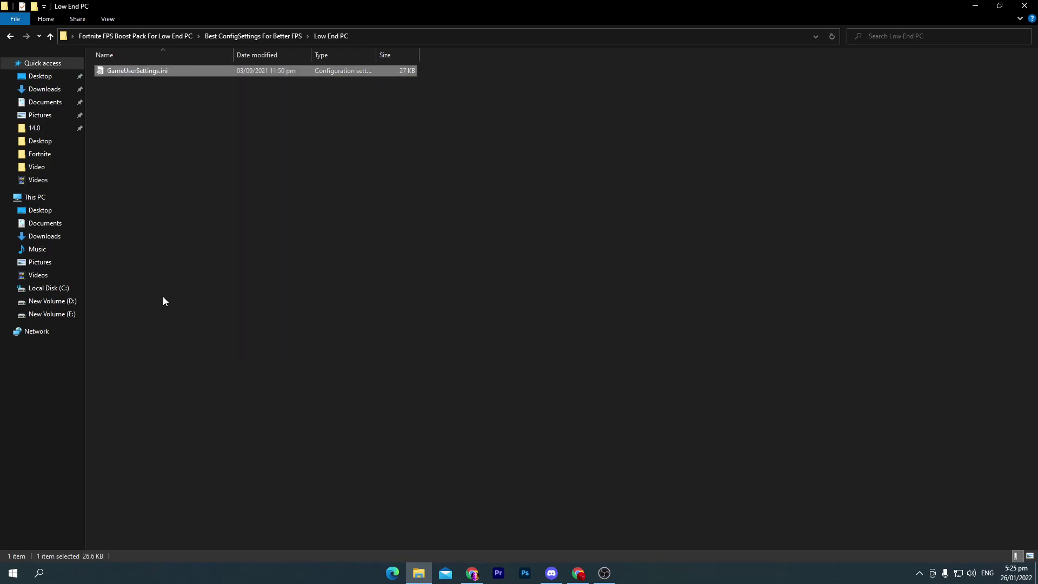
- Open the AppData folder through the Run box using 'appdata'
{"action": "left_click", "coordinate": [44, 575]}
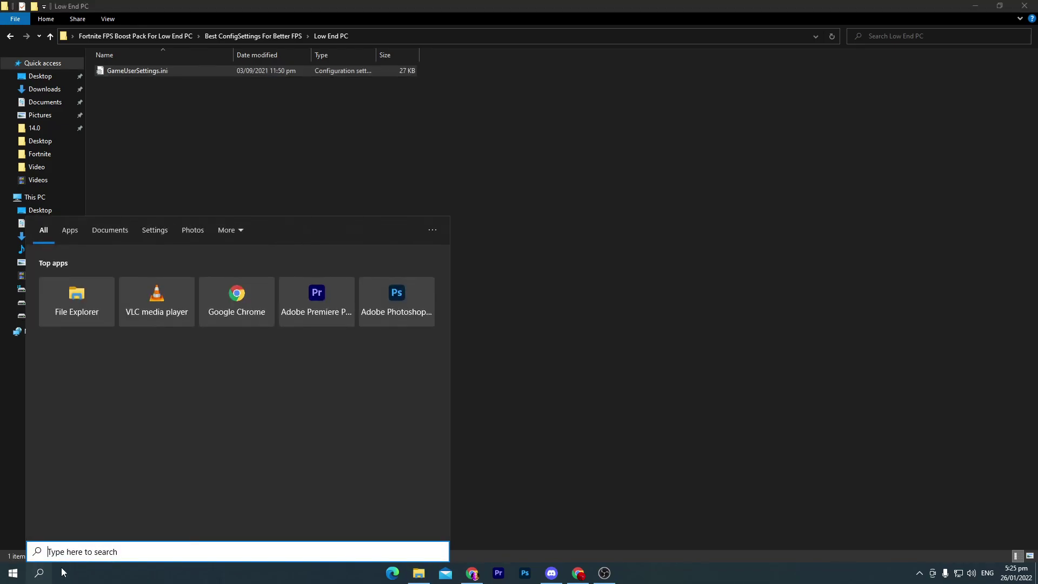
{"action": "type", "text": "ri"}
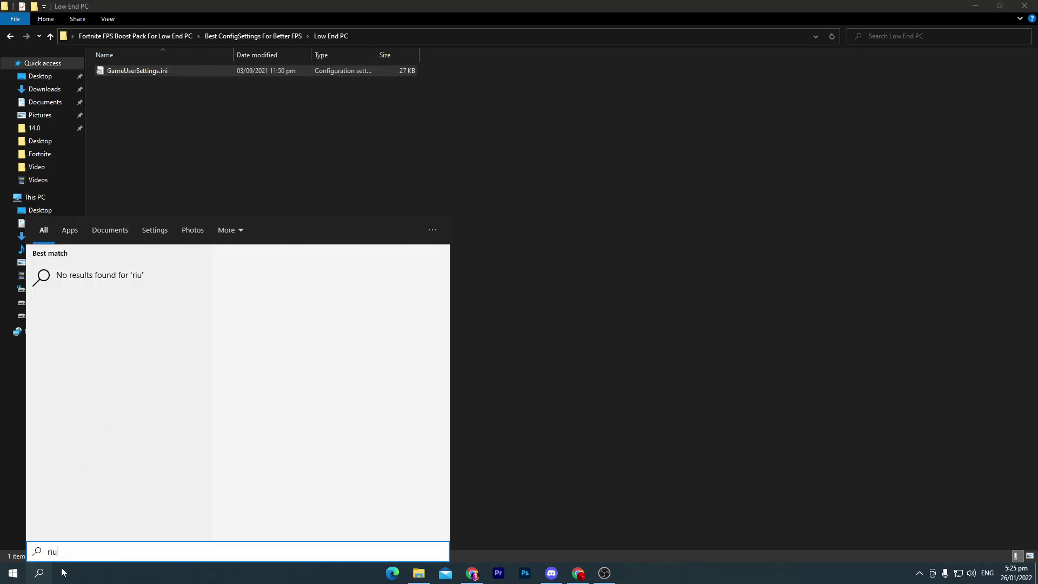
{"action": "key", "text": "super+r"}
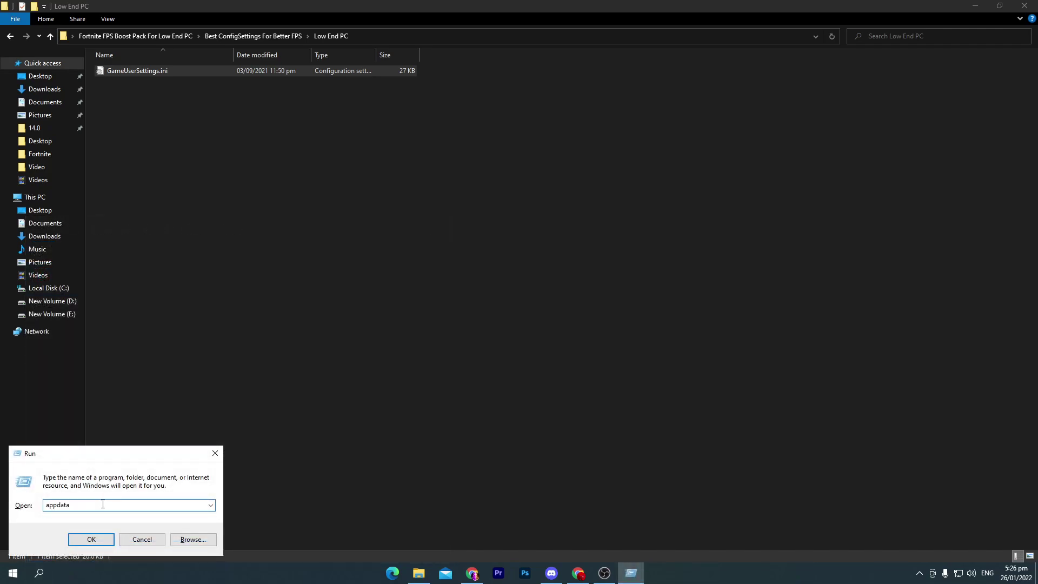
{"action": "left_click", "coordinate": [100, 541]}
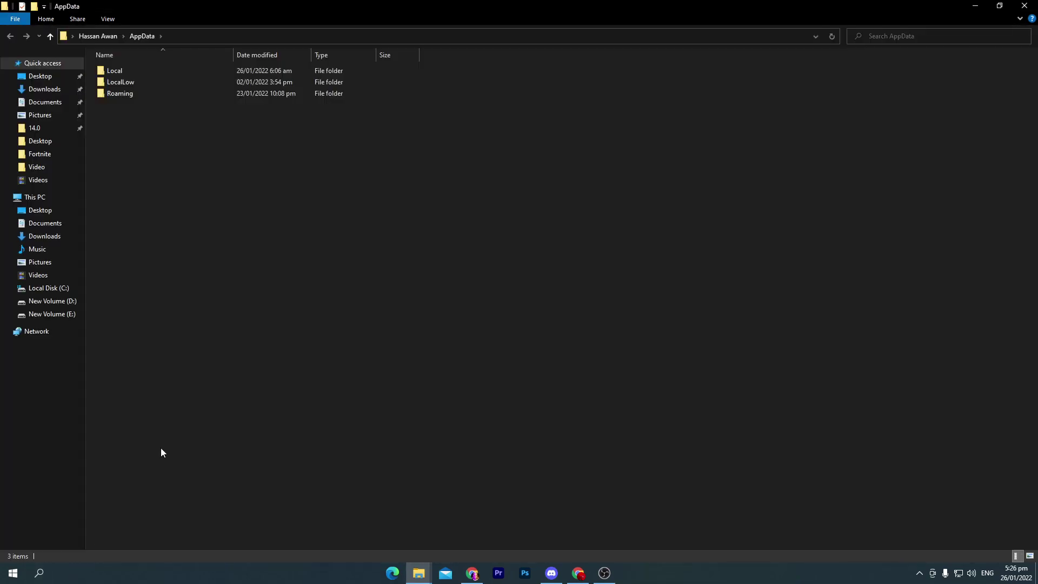
- Paste GameUserSettings.ini into Local\FortniteGame\Saved\Config\WindowsClient
{"action": "double_click", "coordinate": [150, 69]}
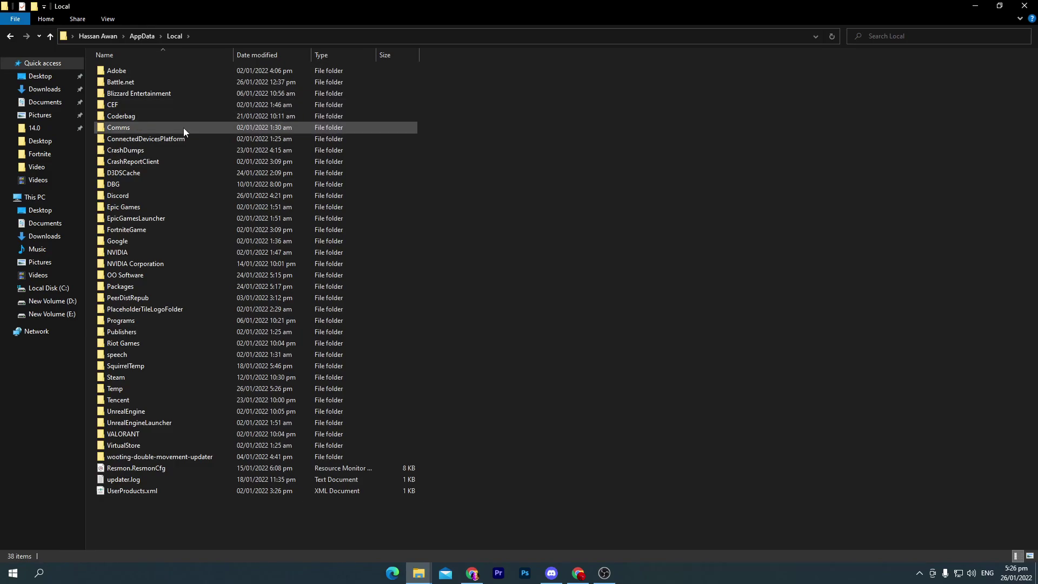
{"action": "double_click", "coordinate": [137, 230]}
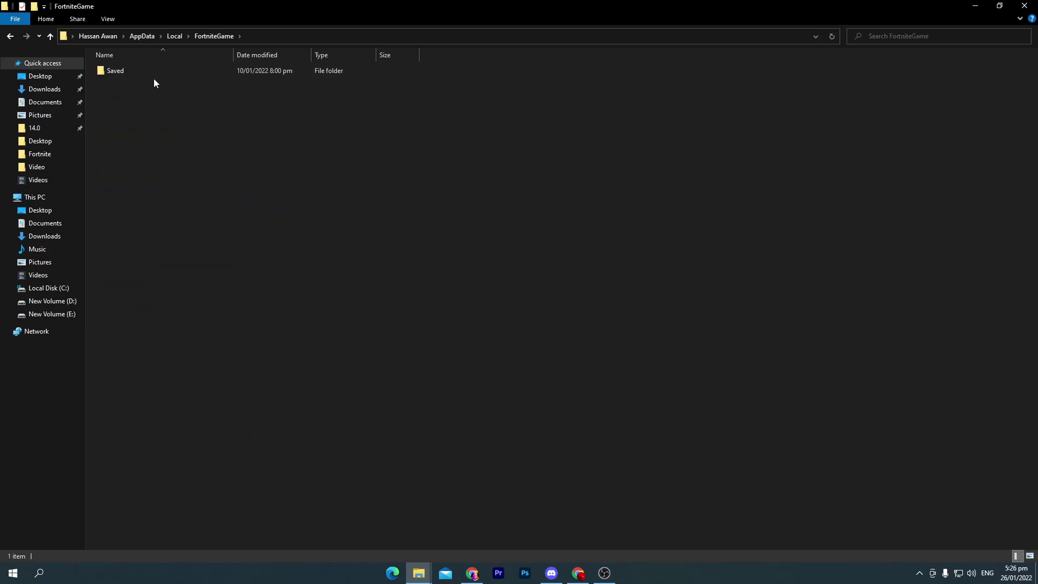
{"action": "double_click", "coordinate": [153, 74]}
{"action": "double_click", "coordinate": [147, 82]}
{"action": "double_click", "coordinate": [149, 83]}
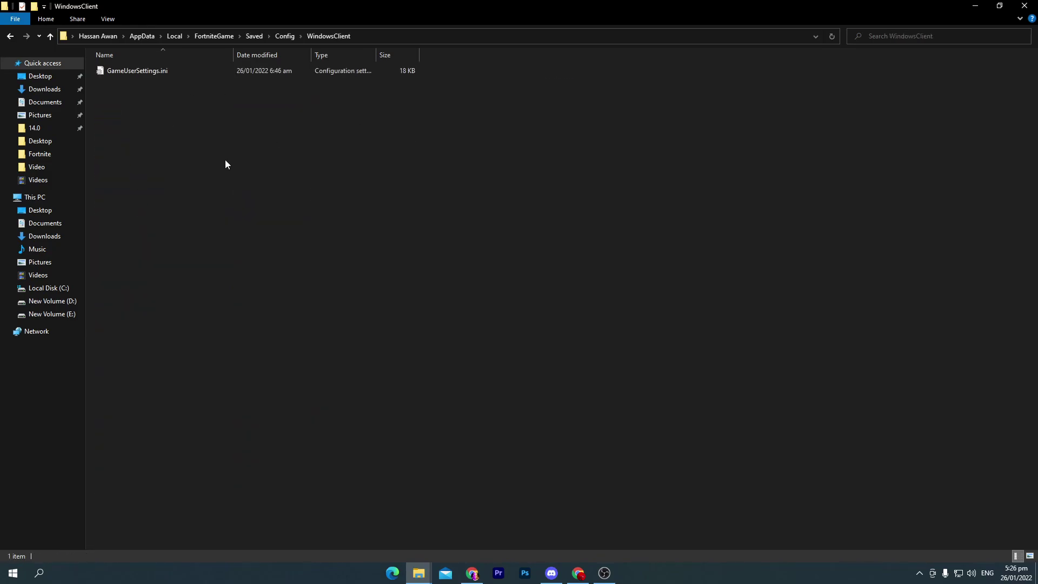
{"action": "right_click", "coordinate": [225, 160]}
{"action": "left_click", "coordinate": [238, 233]}
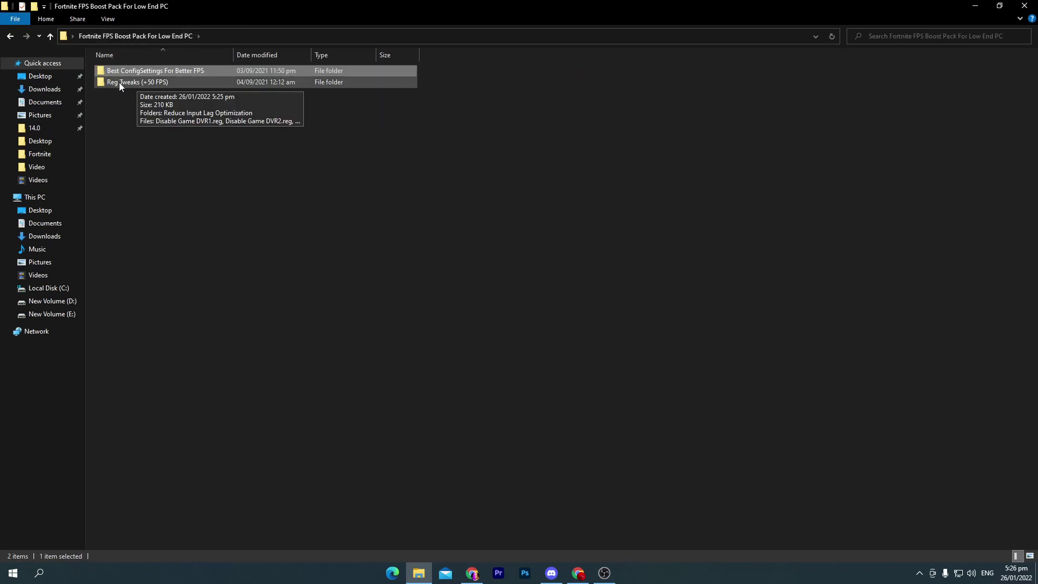
- In Reg Tweaks (+50 FPS), merge Disable Game DVR1.reg into the registry
{"action": "double_click", "coordinate": [206, 80]}
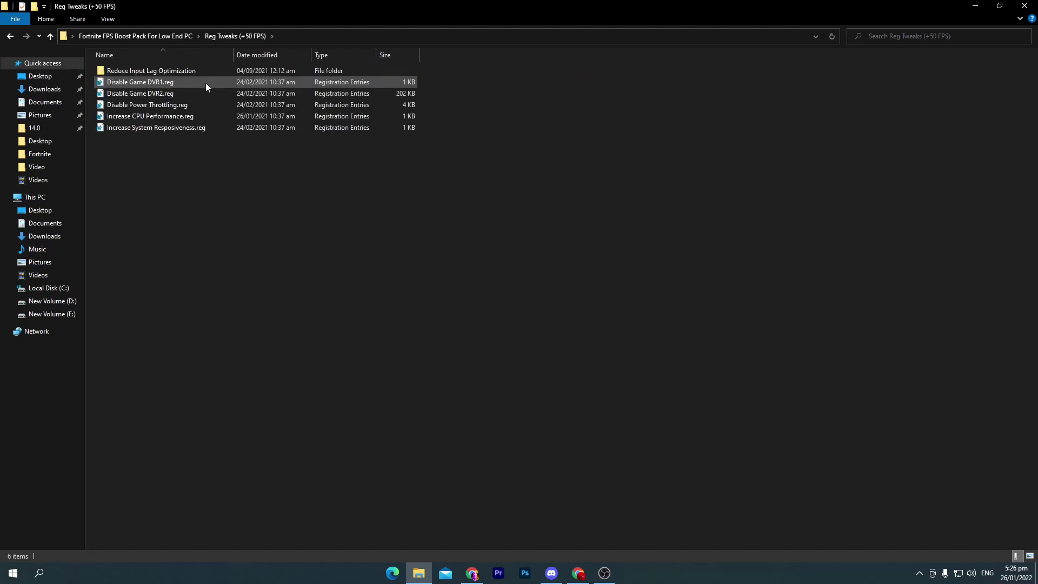
{"action": "left_click_drag", "start_coordinate": [155, 150], "coordinate": [373, 80]}
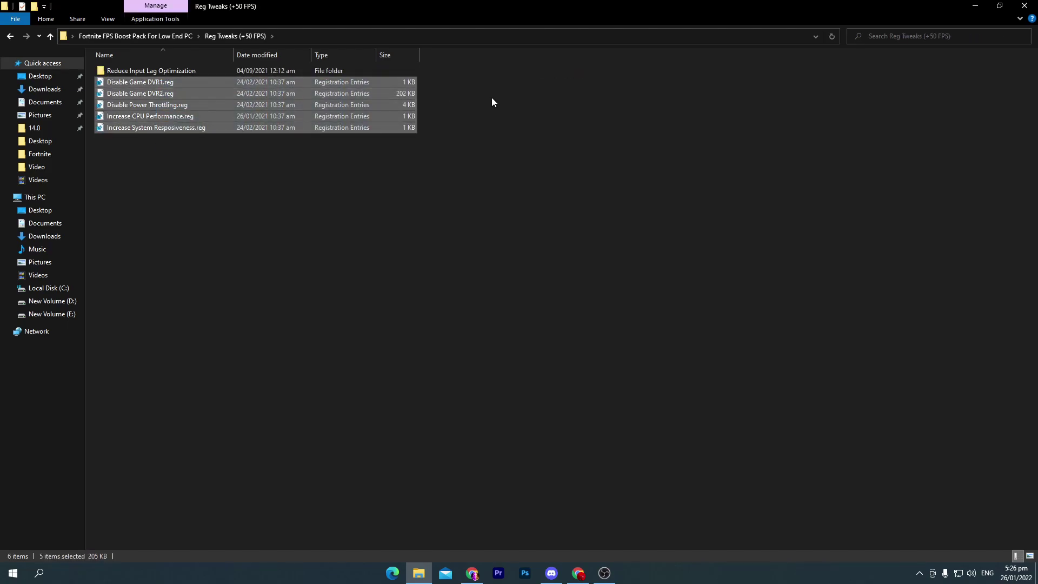
{"action": "left_click", "coordinate": [232, 151]}
{"action": "left_click", "coordinate": [169, 85]}
{"action": "double_click", "coordinate": [169, 85]}
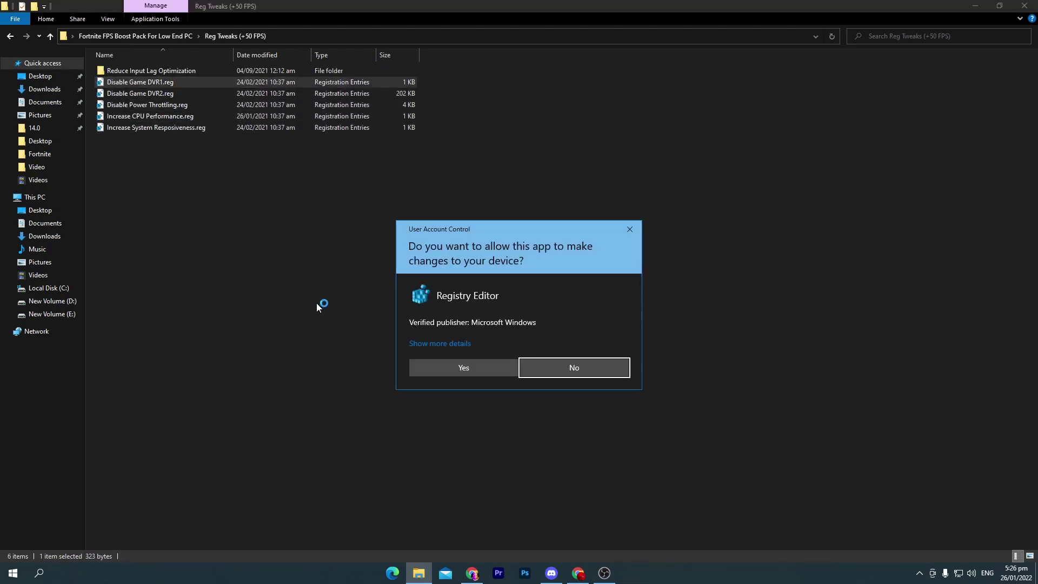
{"action": "left_click", "coordinate": [452, 368]}
{"action": "left_click", "coordinate": [600, 303]}
{"action": "left_click", "coordinate": [641, 287]}
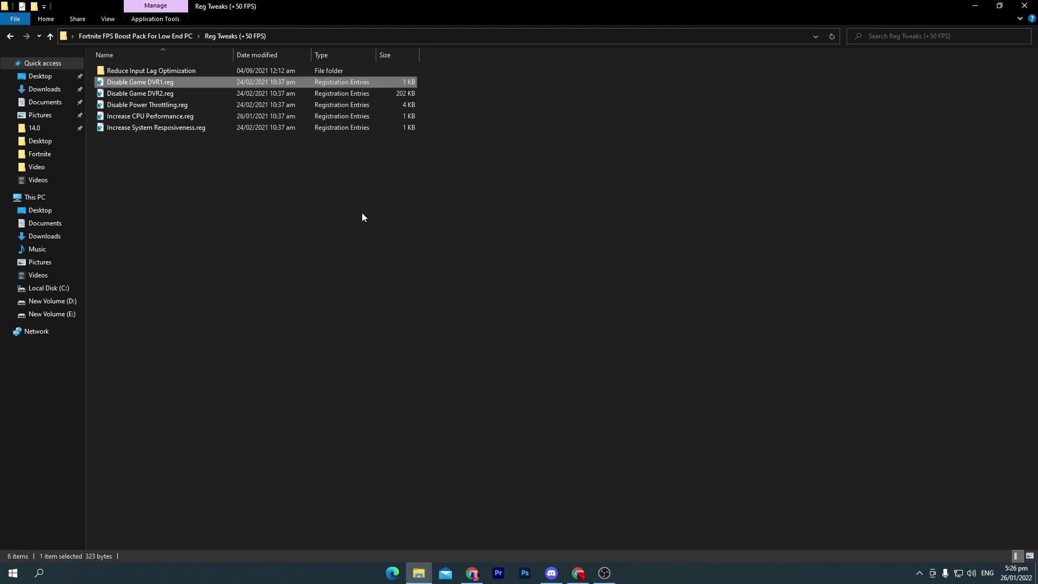
- Merge Disable Game DVR2.reg and Disable Power Throttling.reg into the registry
{"action": "double_click", "coordinate": [162, 93]}
{"action": "left_click", "coordinate": [451, 366]}
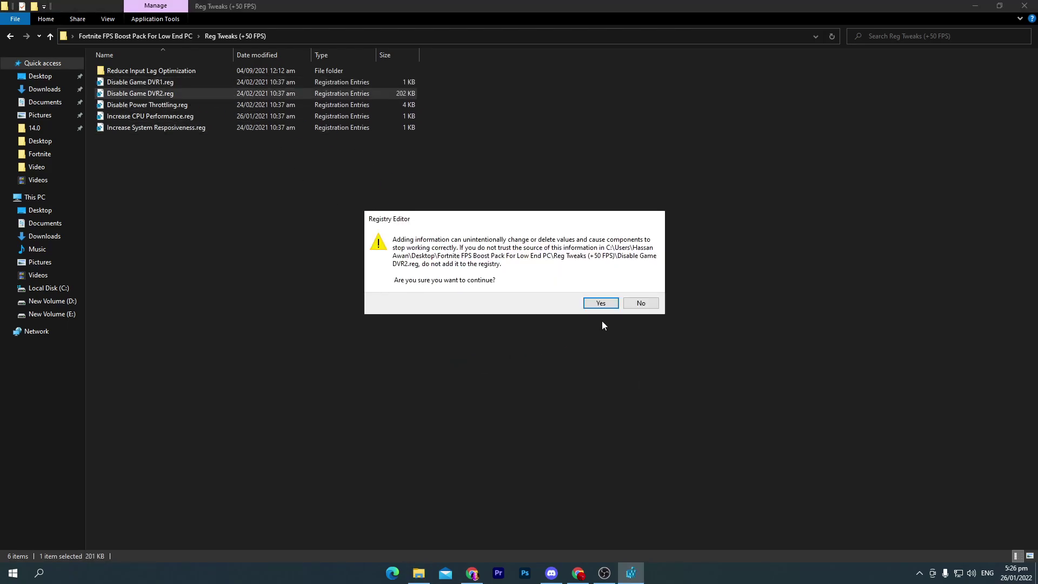
{"action": "left_click", "coordinate": [600, 302]}
{"action": "left_click", "coordinate": [641, 291]}
{"action": "double_click", "coordinate": [196, 105]}
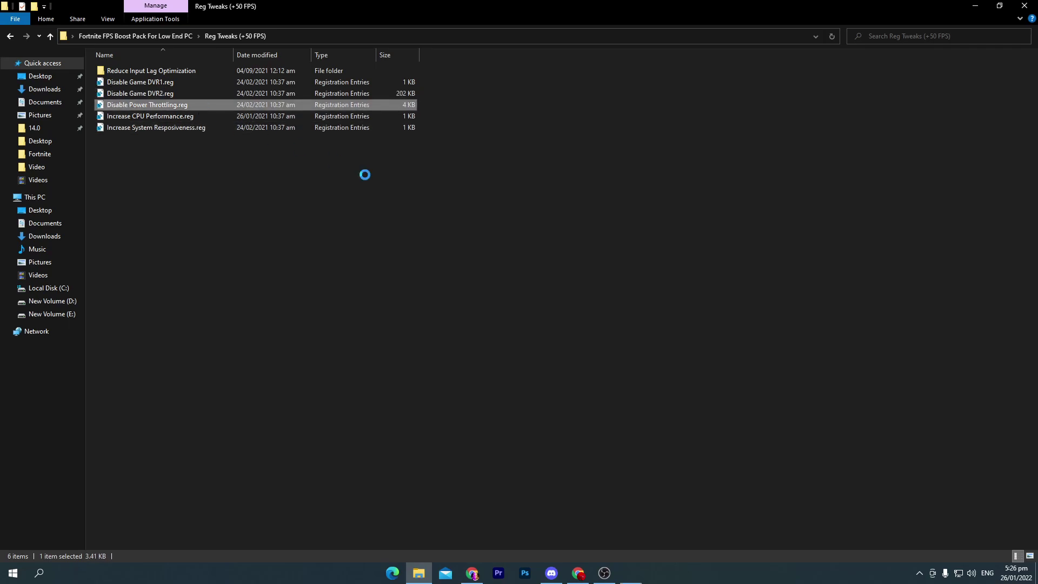
{"action": "left_click", "coordinate": [491, 366]}
{"action": "left_click", "coordinate": [600, 303]}
{"action": "left_click", "coordinate": [642, 290]}
- Merge Increase CPU Performance.reg and Increase System Resposiveness.reg into the registry
{"action": "double_click", "coordinate": [162, 116]}
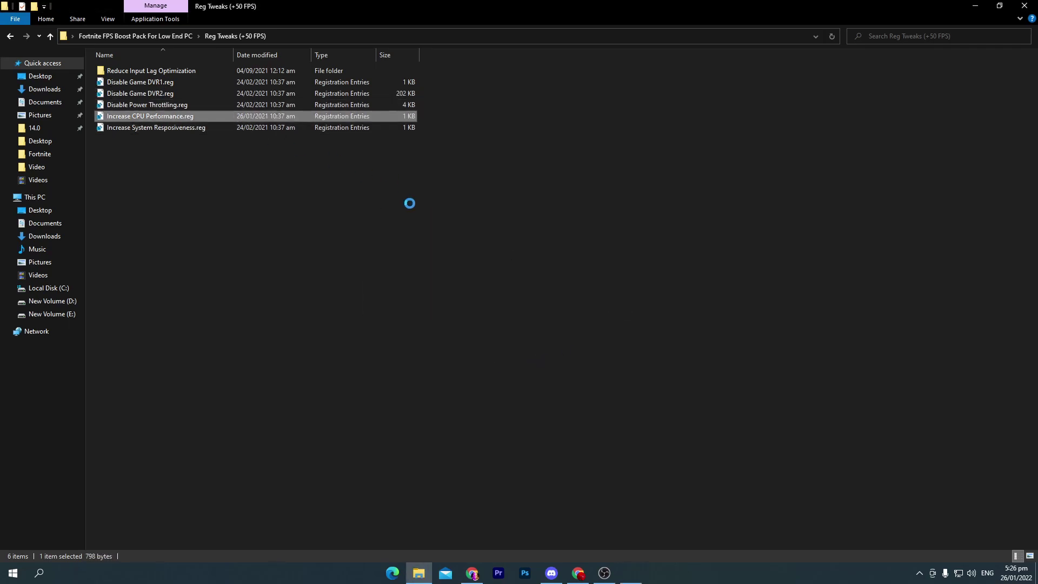
{"action": "key", "text": "Return"}
{"action": "key", "text": "Return"}
{"action": "double_click", "coordinate": [282, 128]}
{"action": "left_click", "coordinate": [460, 367]}
{"action": "key", "text": "Return"}
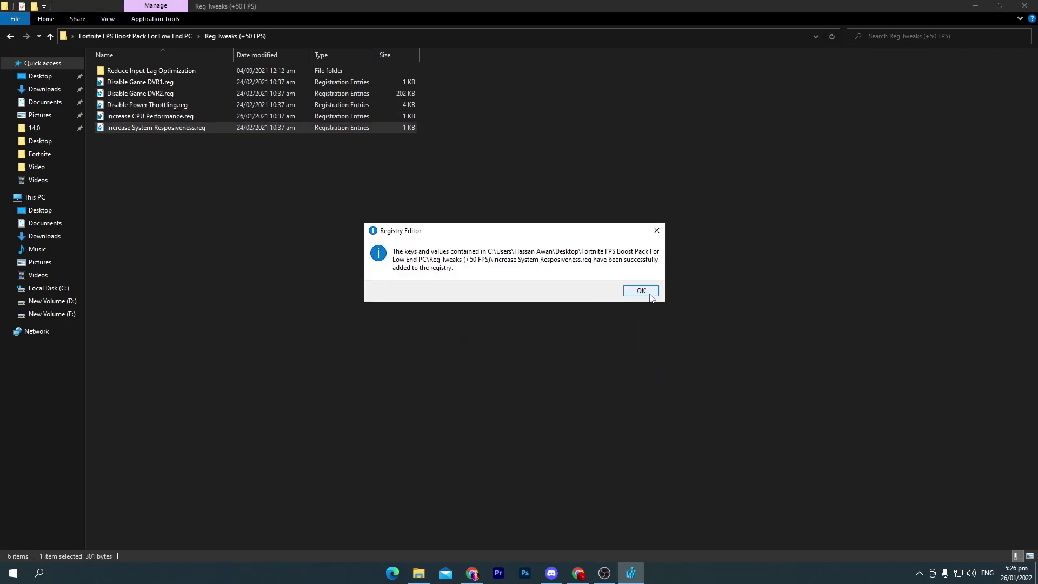
{"action": "key", "text": "Return"}
{"action": "left_click_drag", "start_coordinate": [127, 169], "coordinate": [510, 80]}
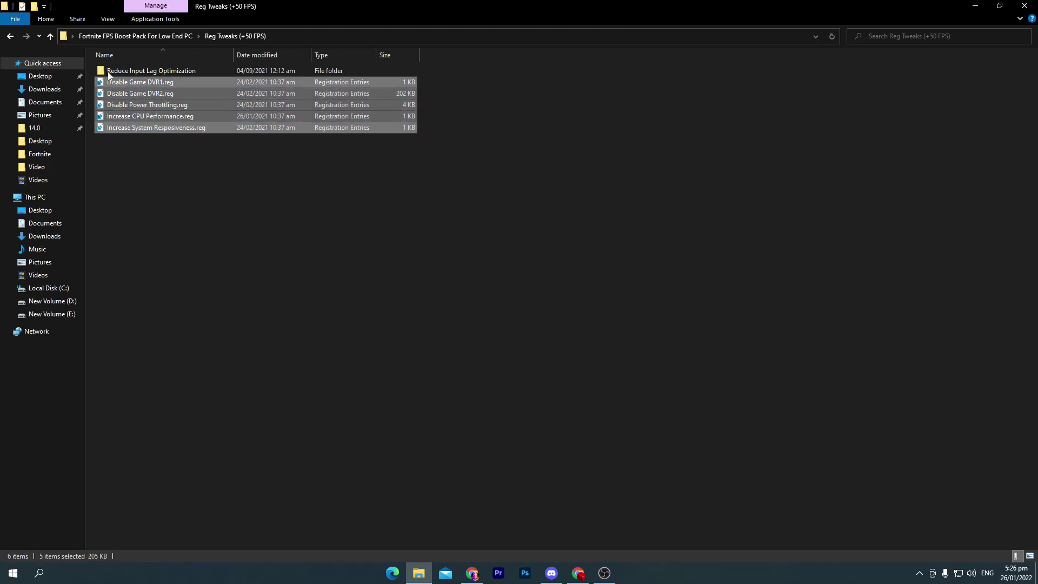
- Close the boost-pack folder window and bring the YouTube FPS video back up in Chrome
{"action": "left_click", "coordinate": [1024, 6]}
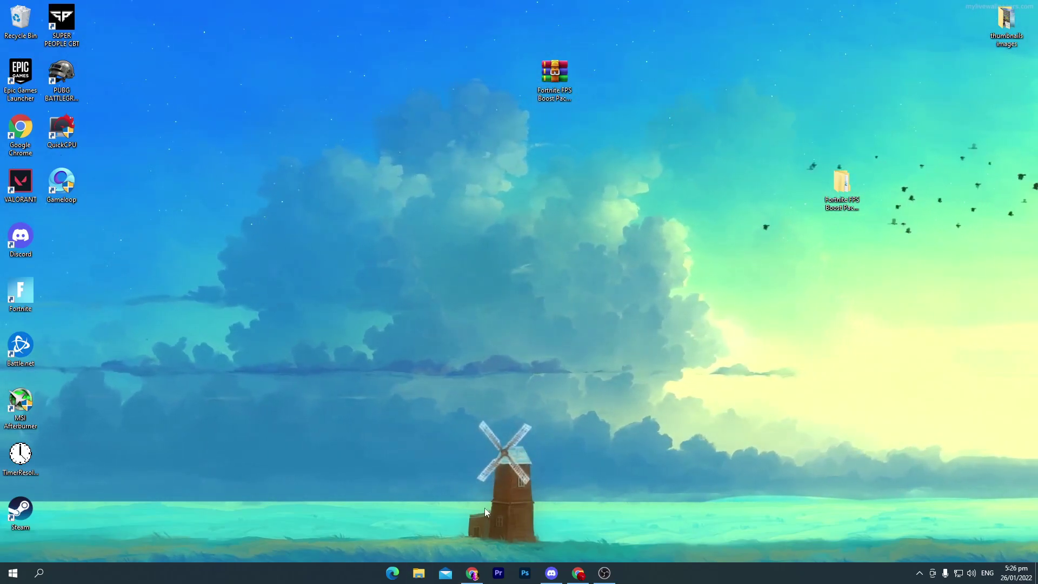
{"action": "left_click", "coordinate": [472, 572]}
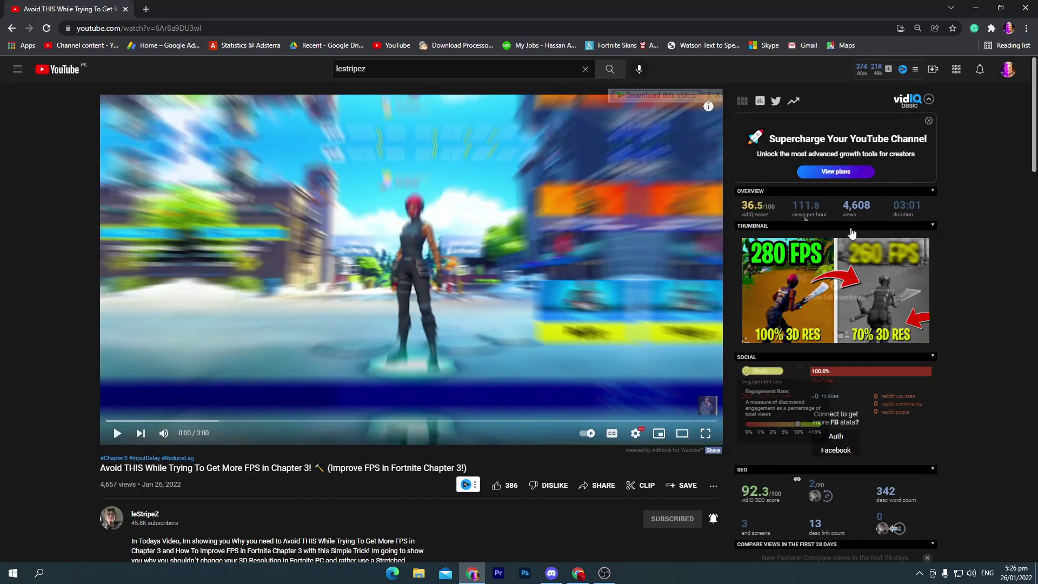